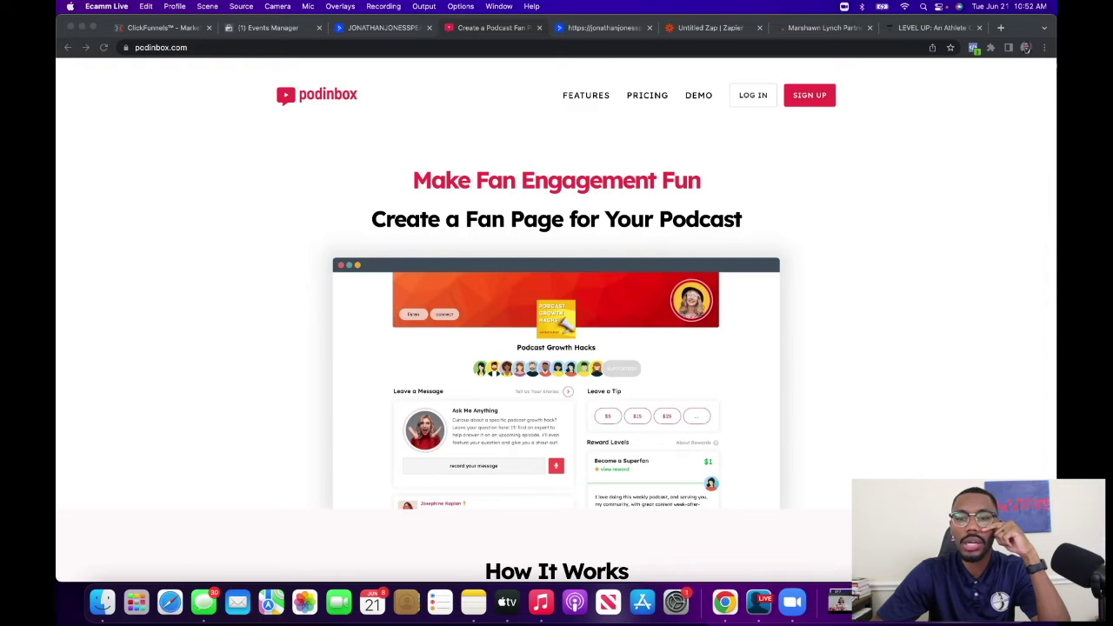
# Step: Start a Podinbox sign-up and autofill the saved email and name
pyautogui.click(249, 192)
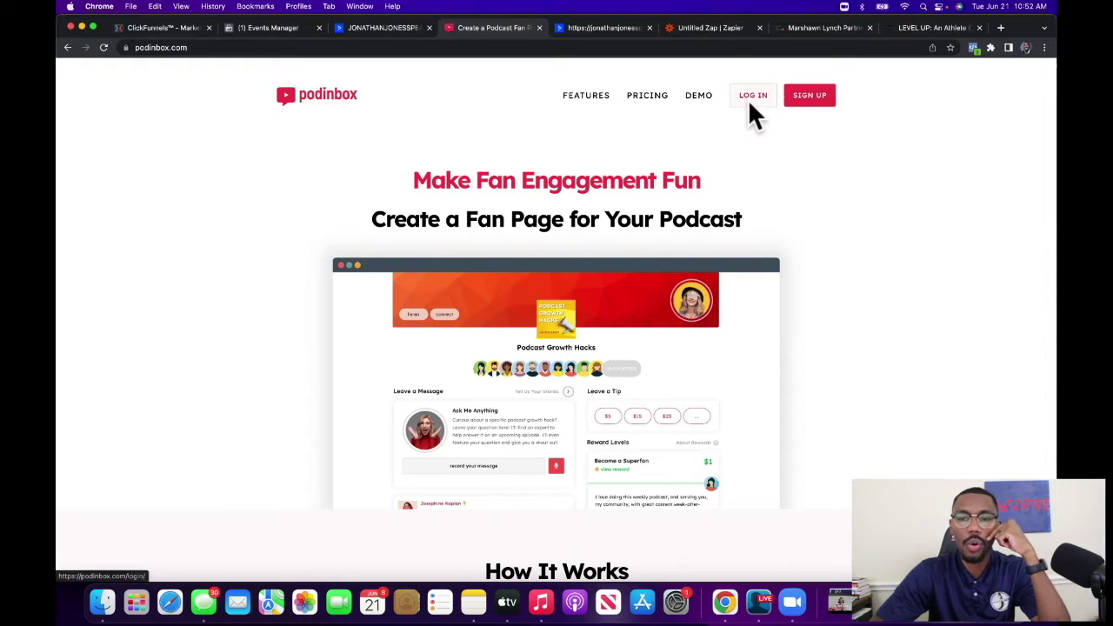
pyautogui.click(808, 97)
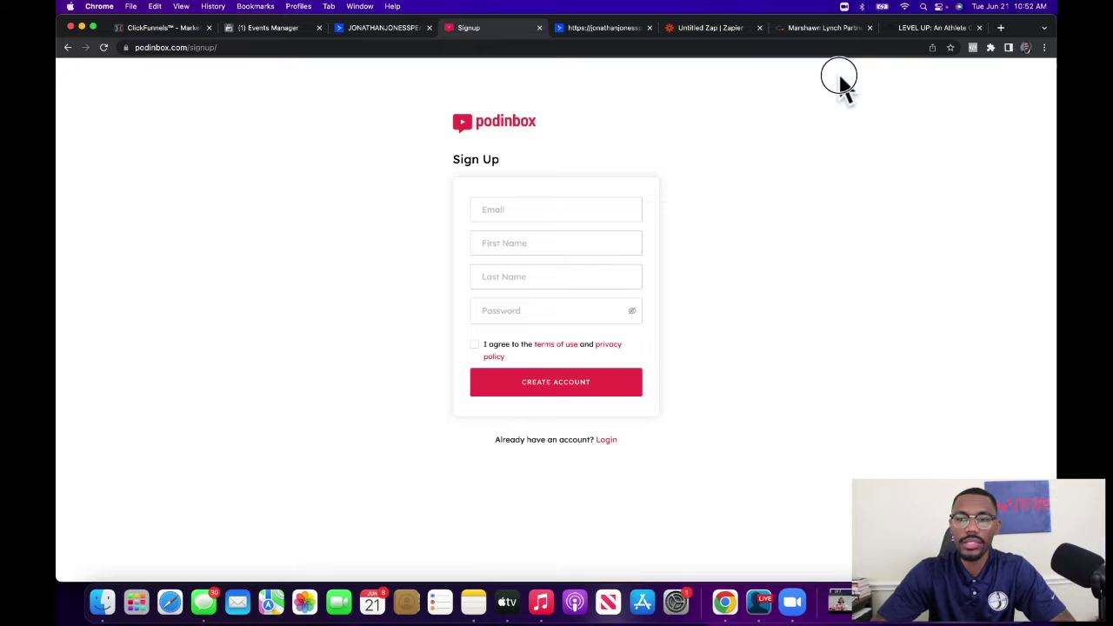
pyautogui.click(497, 213)
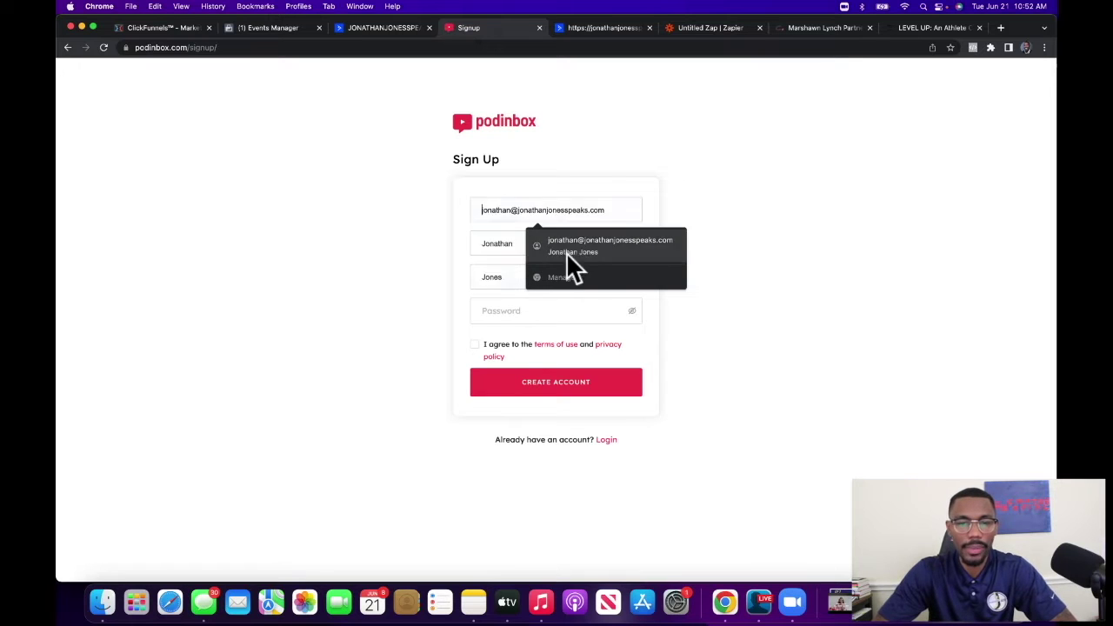
pyautogui.click(583, 254)
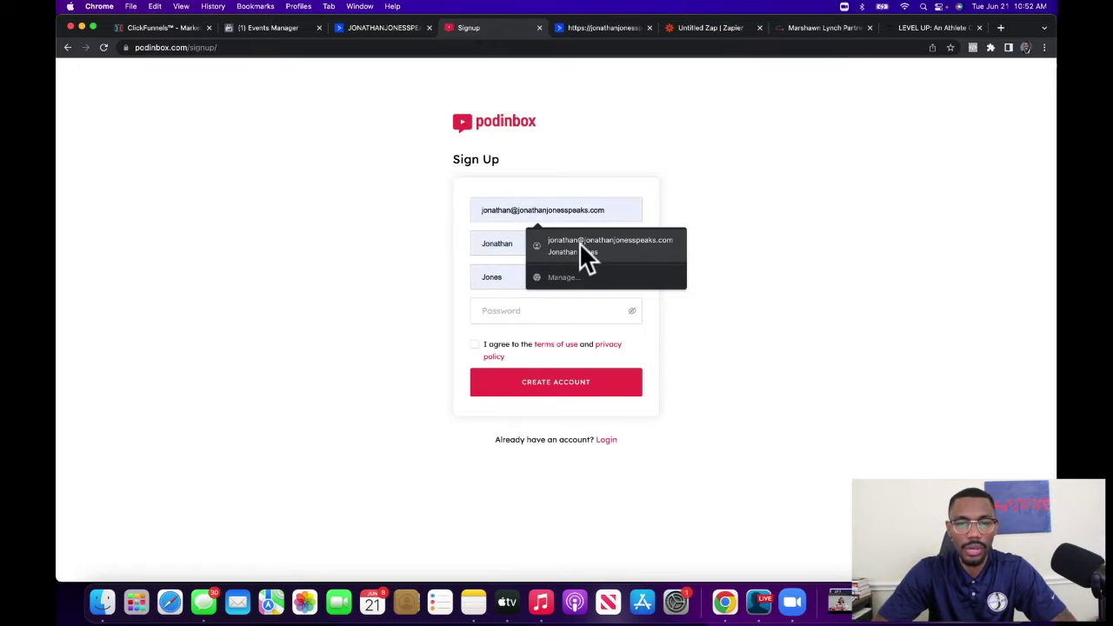
# Step: Enter the account password, accept the terms and privacy policy, and create the account
pyautogui.click(497, 308)
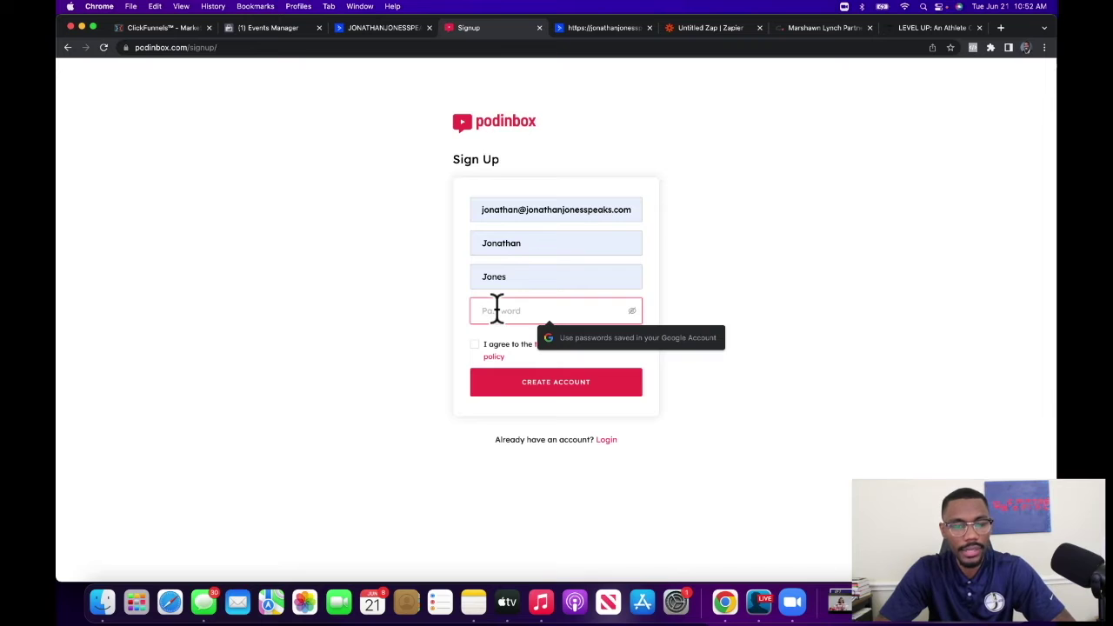
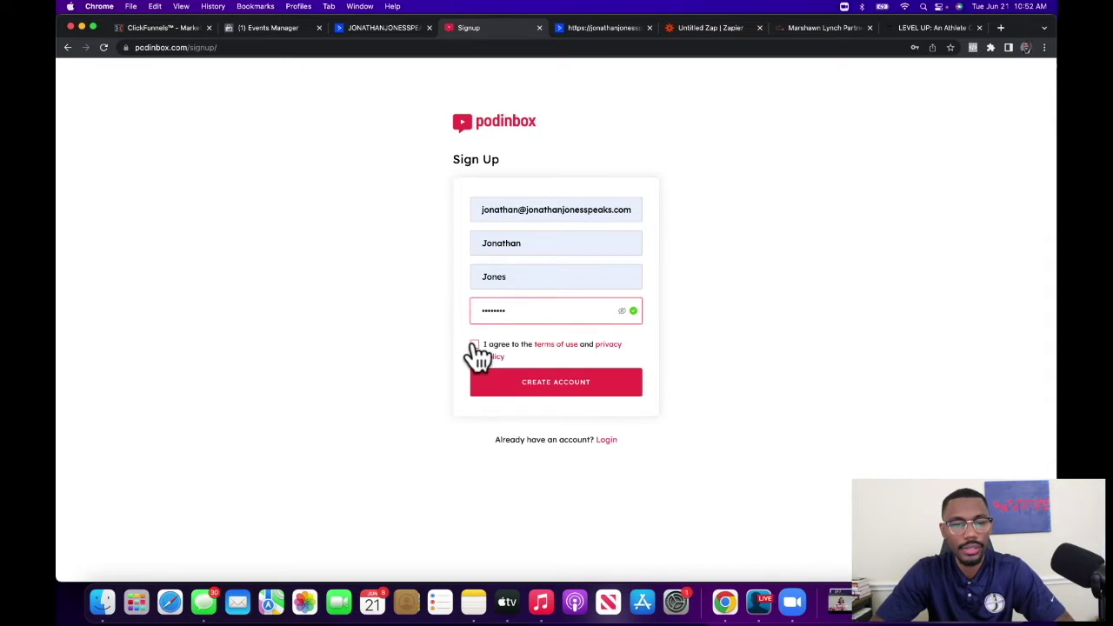
pyautogui.click(474, 345)
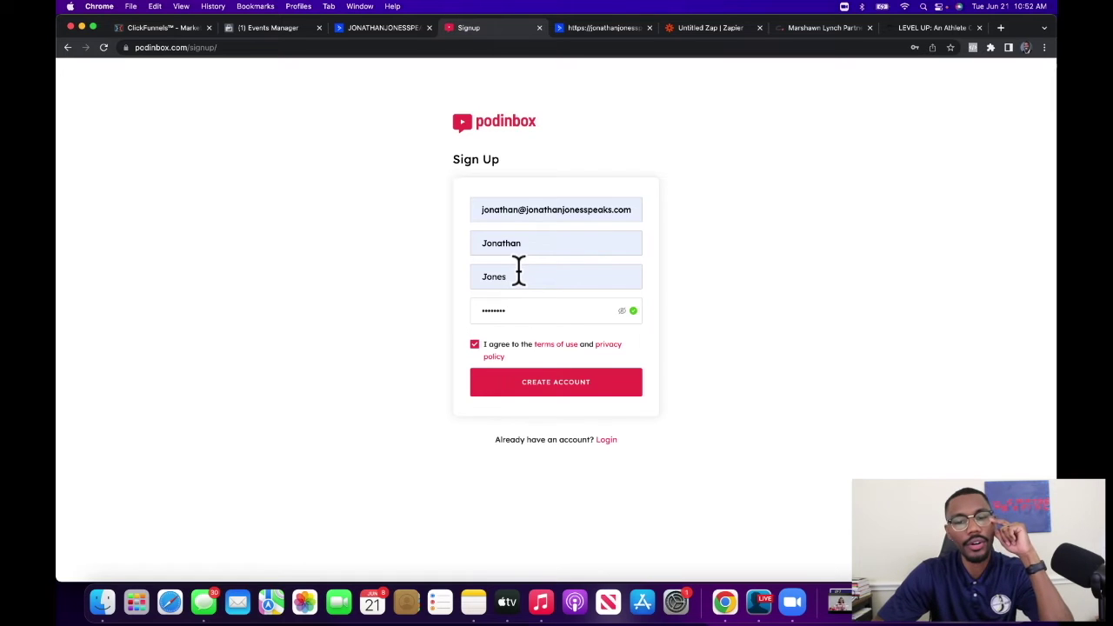
pyautogui.click(554, 396)
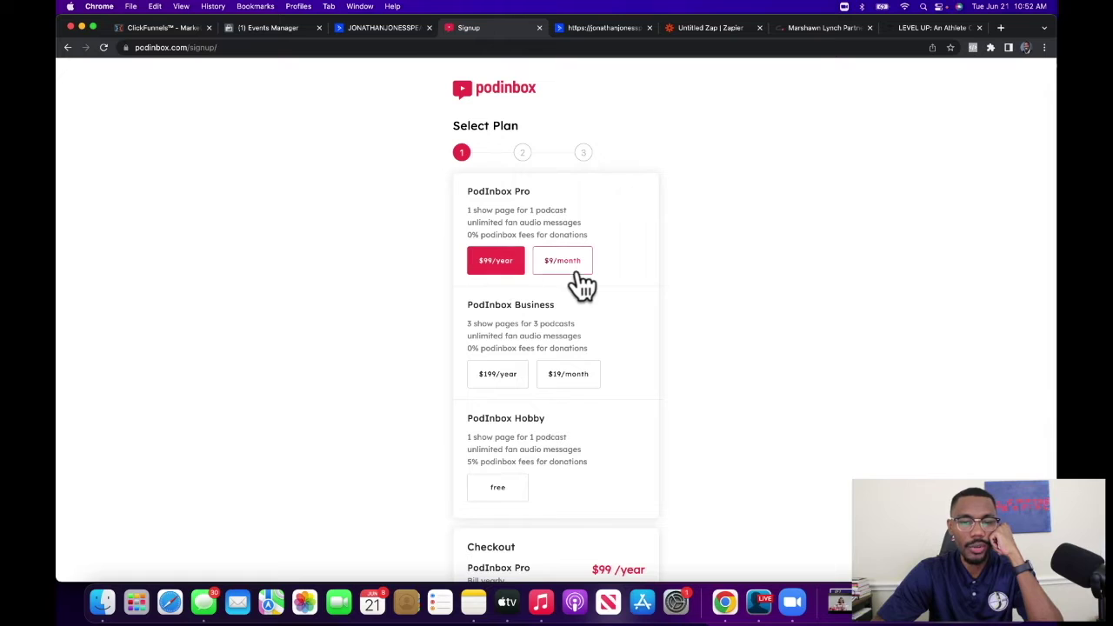
# Step: Pick the free PodInbox Hobby plan and continue past checkout
pyautogui.scroll(-2, 567, 296)
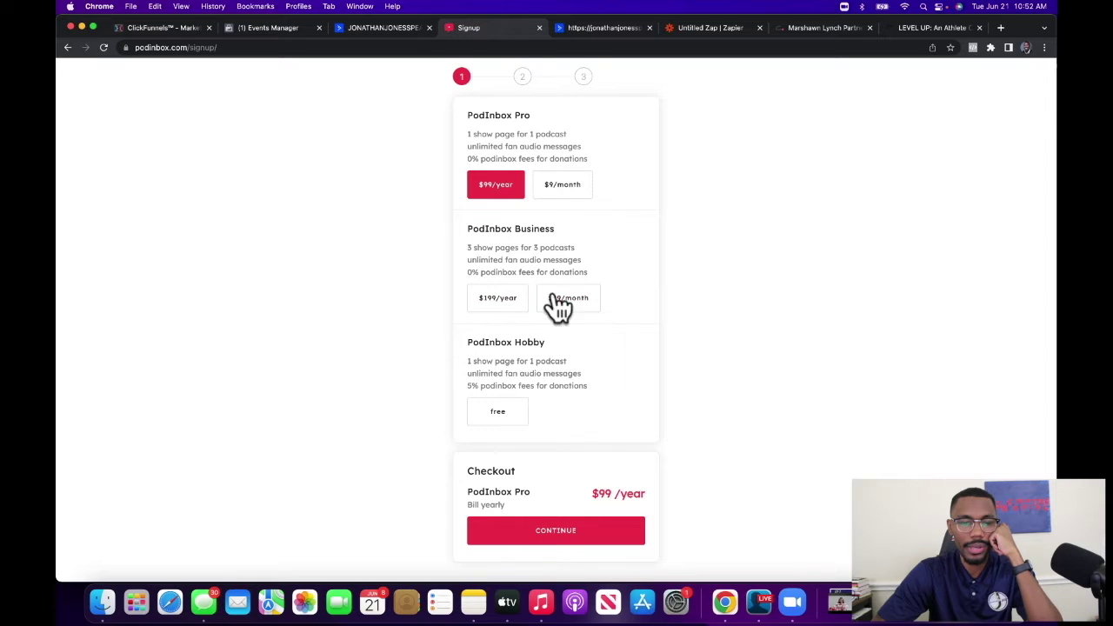
pyautogui.scroll(-1, 543, 321)
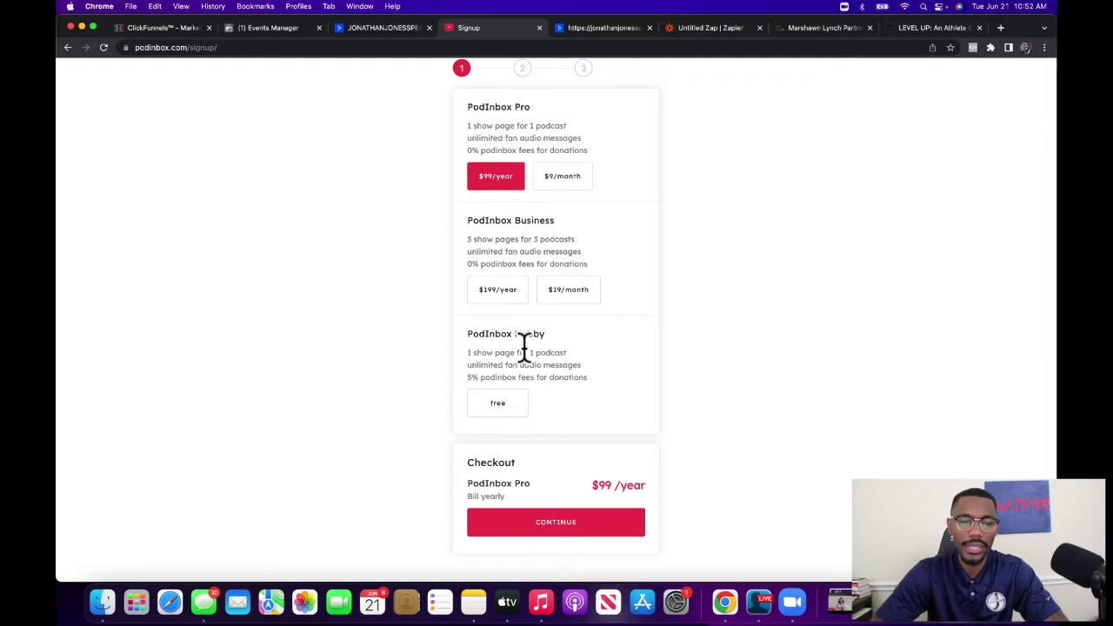
pyautogui.click(496, 403)
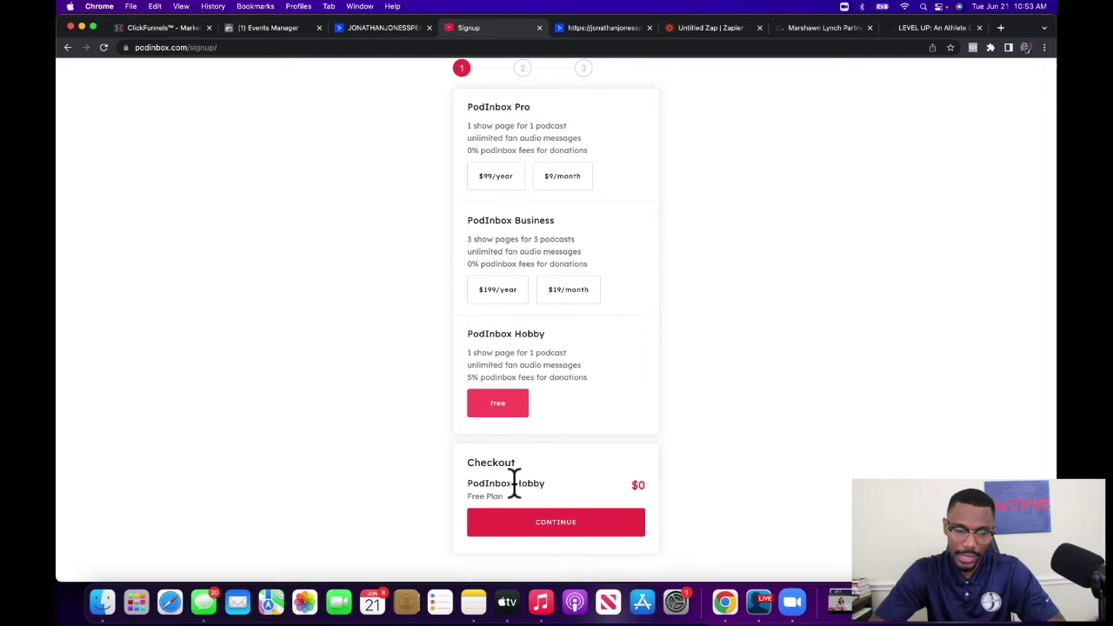
pyautogui.click(554, 539)
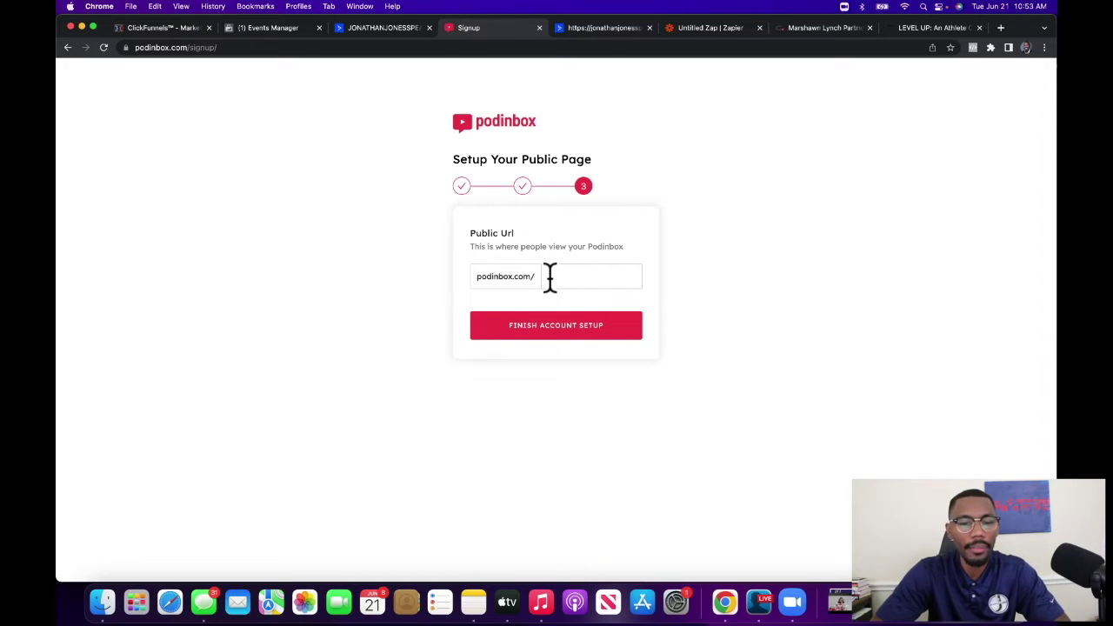
# Step: Set the public page URL to podinbox.com/yourpodcastmentor and check that it shows Available
pyautogui.click(562, 284)
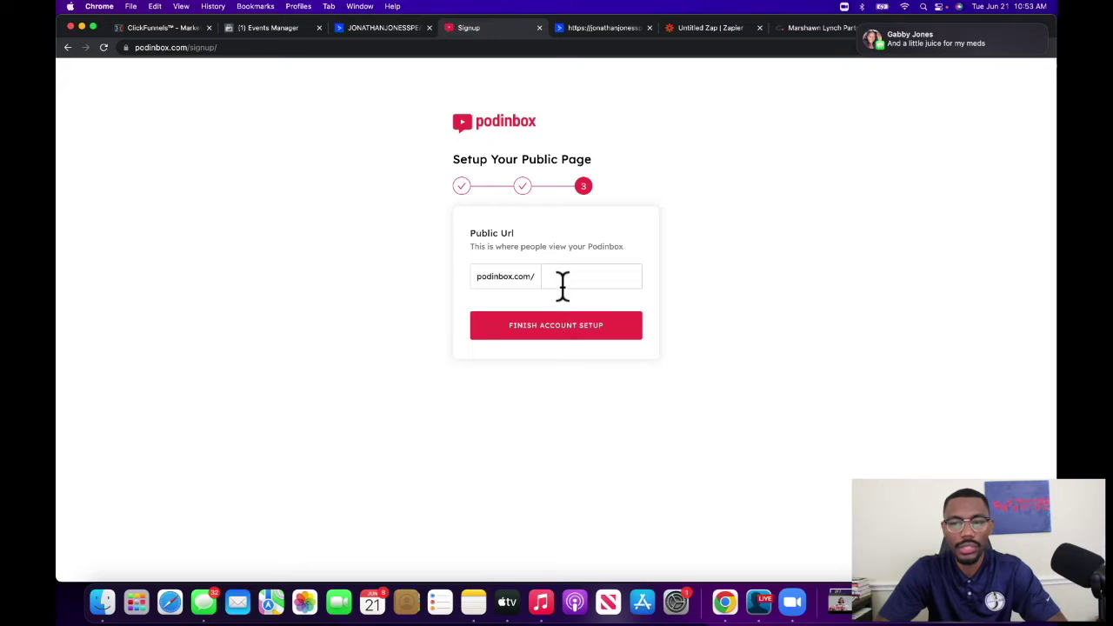
pyautogui.write('your')
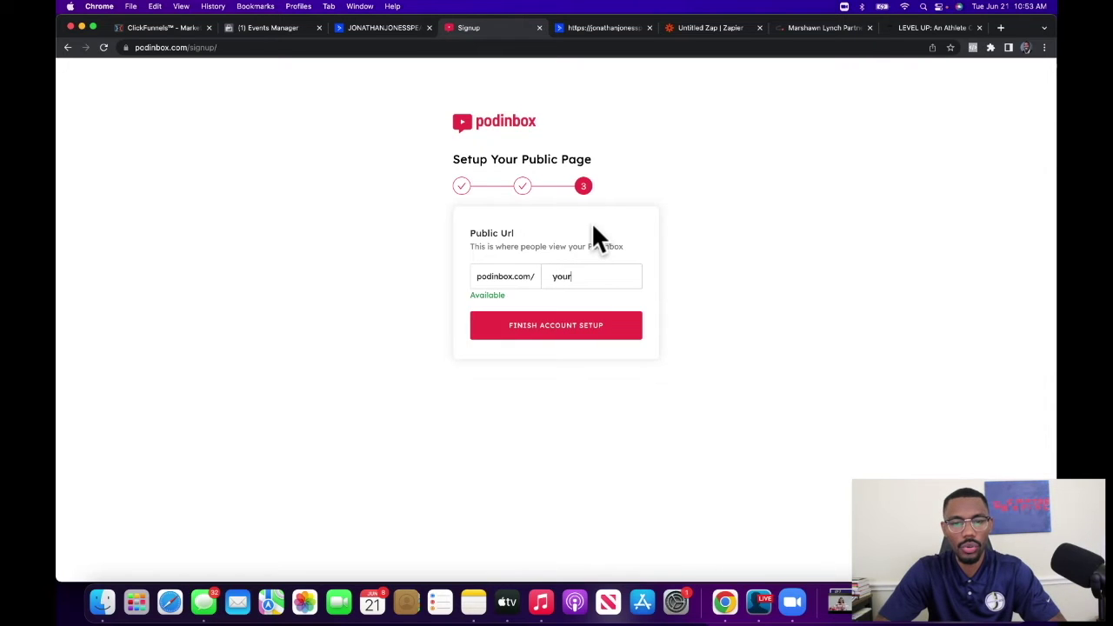
pyautogui.write('podcastmen')
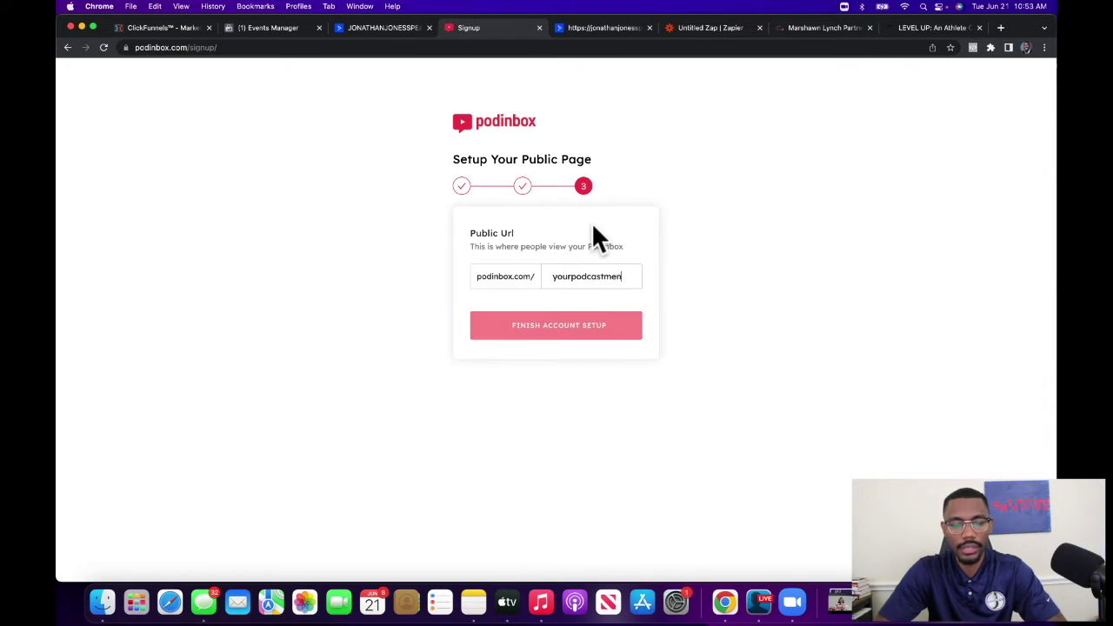
pyautogui.write('tor')
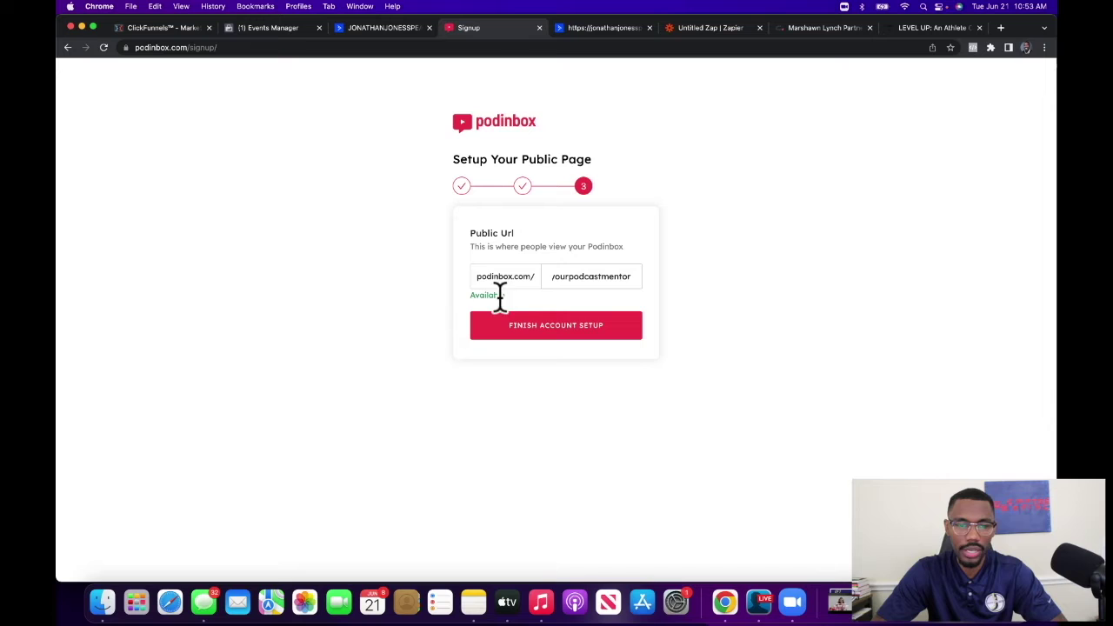
# Step: Finish account setup and advance the dashboard tour past the profile tip to Customize Your Fan Page
pyautogui.click(526, 341)
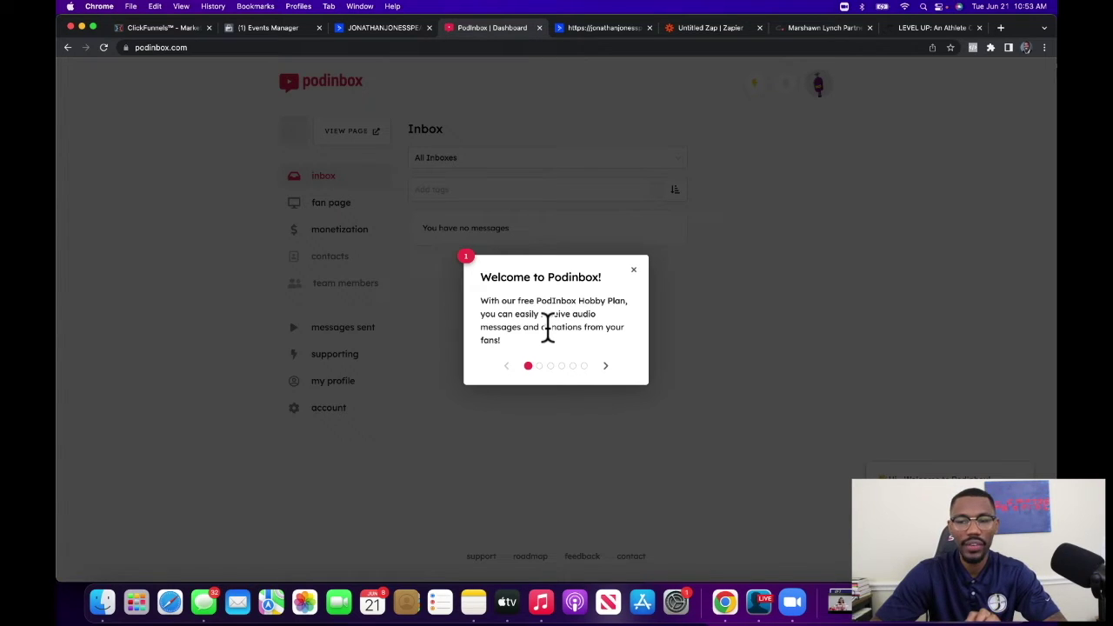
pyautogui.click(607, 365)
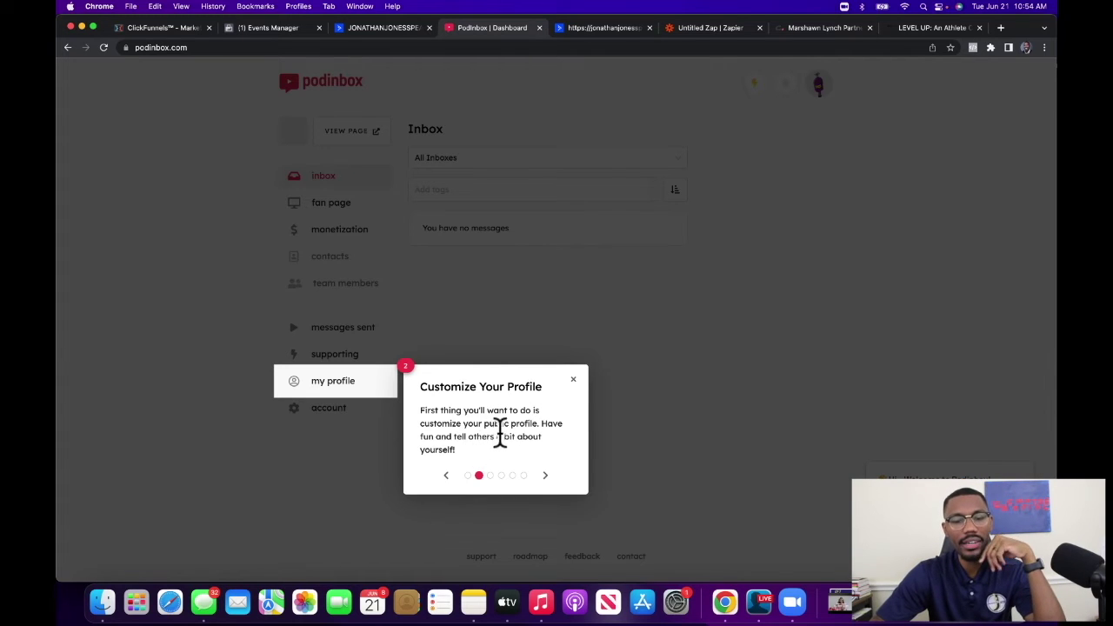
pyautogui.click(545, 476)
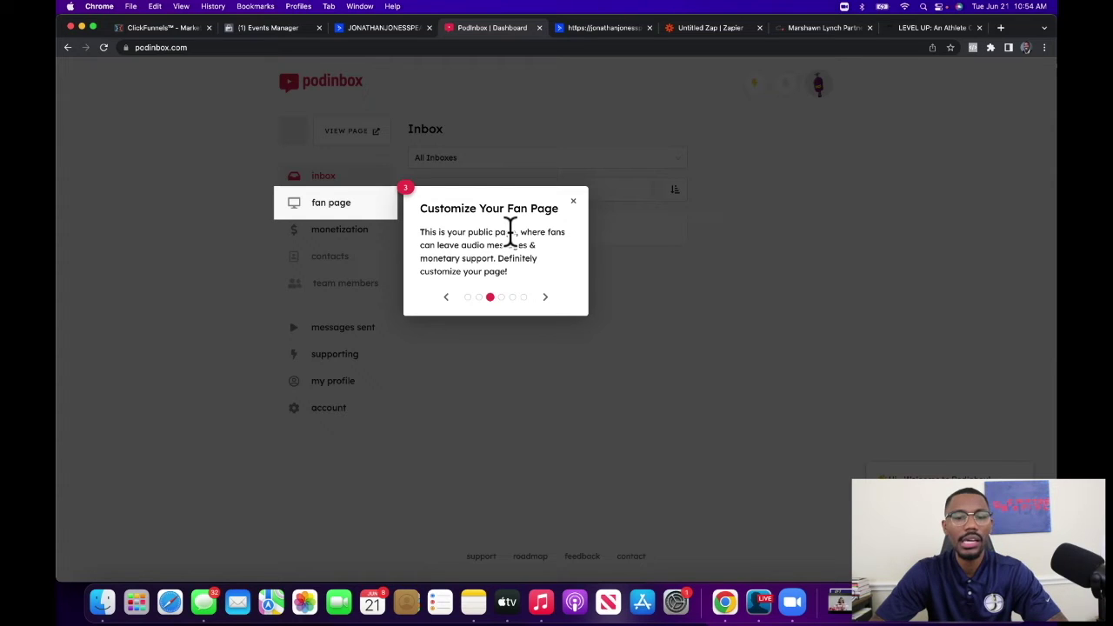
# Step: Step through the donations and view-page tips to the final Tell Your Fans! tip
pyautogui.click(545, 296)
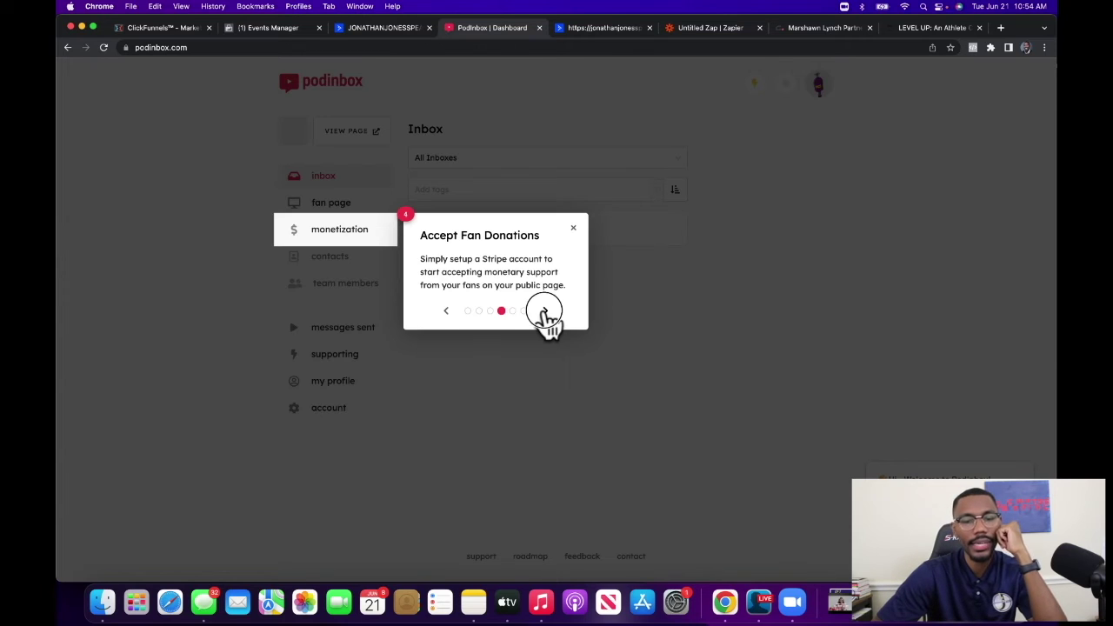
pyautogui.click(545, 310)
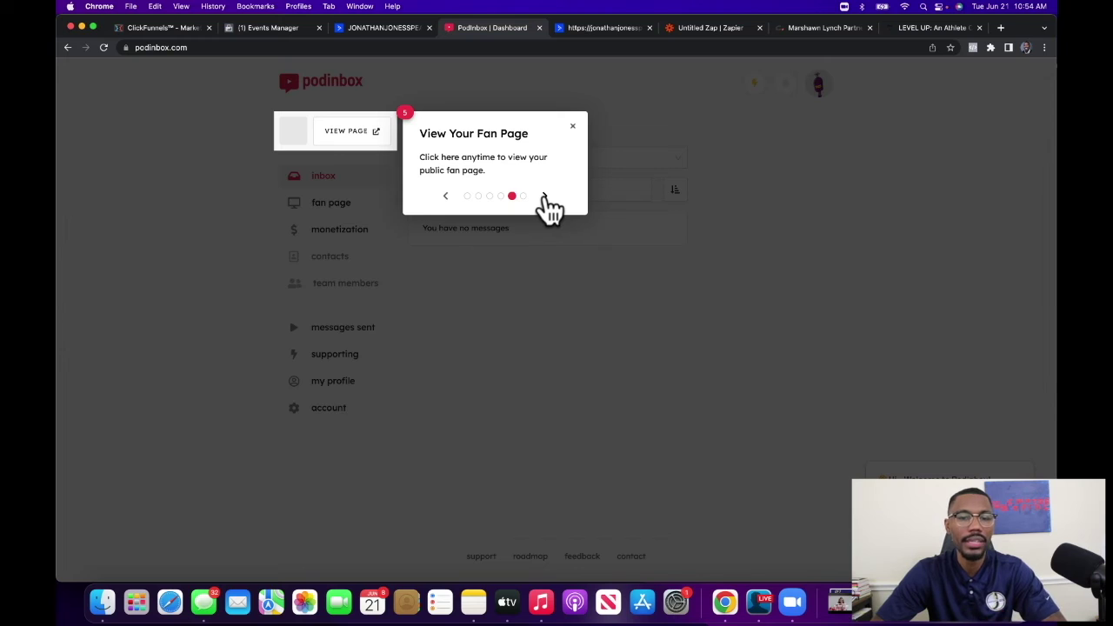
pyautogui.click(544, 197)
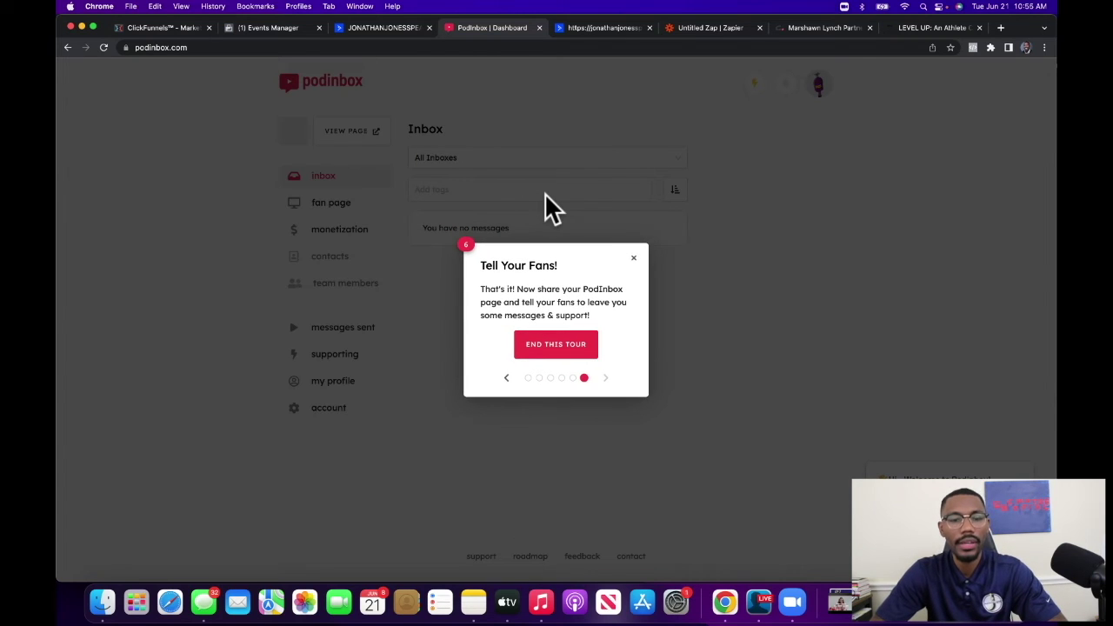